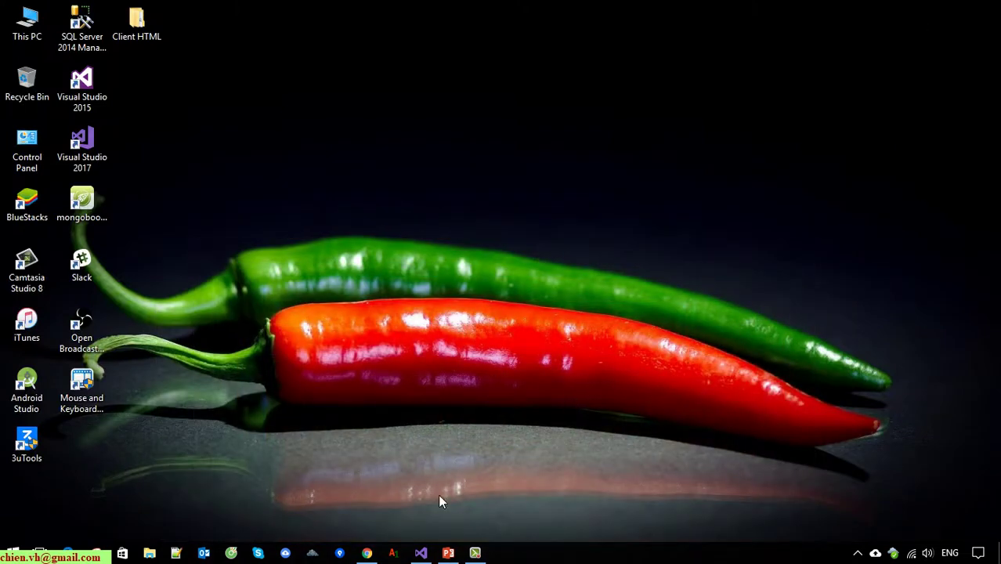
# Bring up Chrome showing the Introspect template site at umbraco.local
pyautogui.click(366, 553)
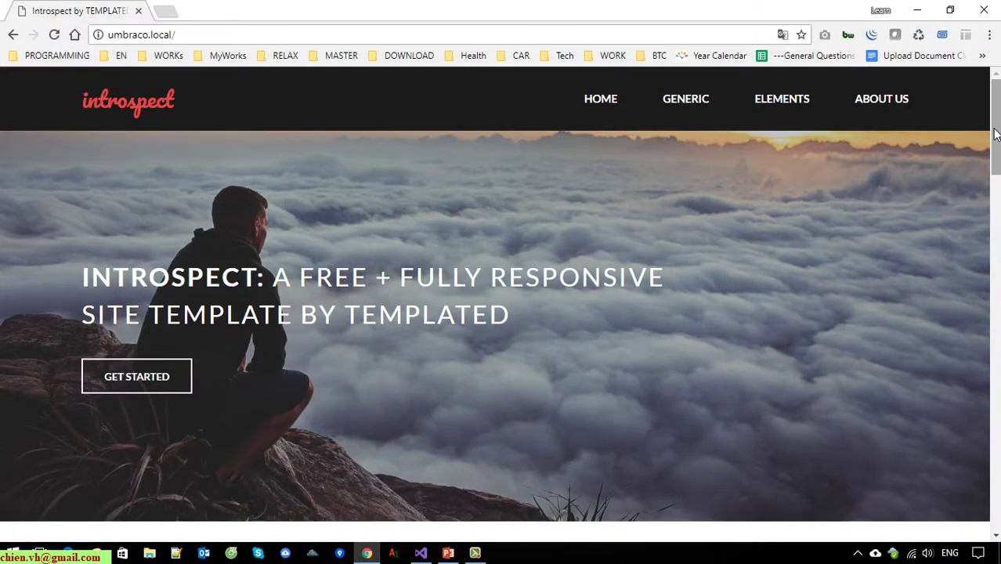
# Copy the umbraco.local site address and open a new blank browser tab
pyautogui.scroll(-1, 997, 117)
pyautogui.scroll(1, 998, 117)
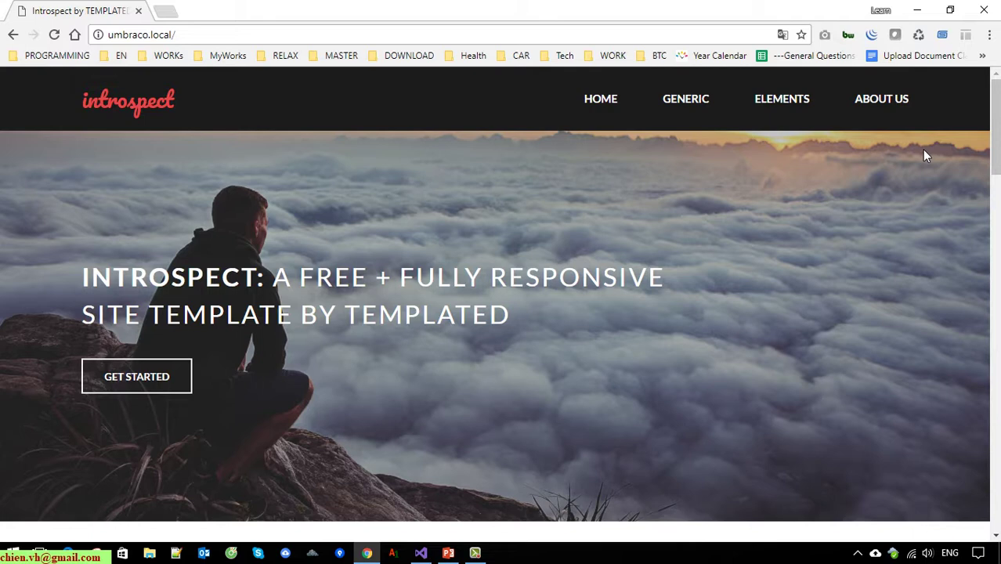
pyautogui.moveTo(94, 275); pyautogui.dragTo(545, 336)
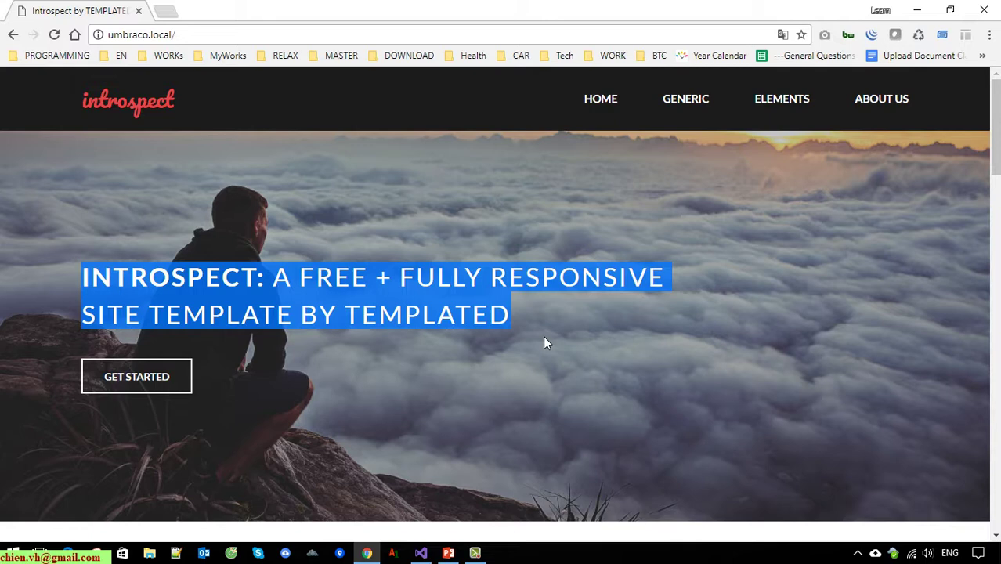
pyautogui.click(546, 344)
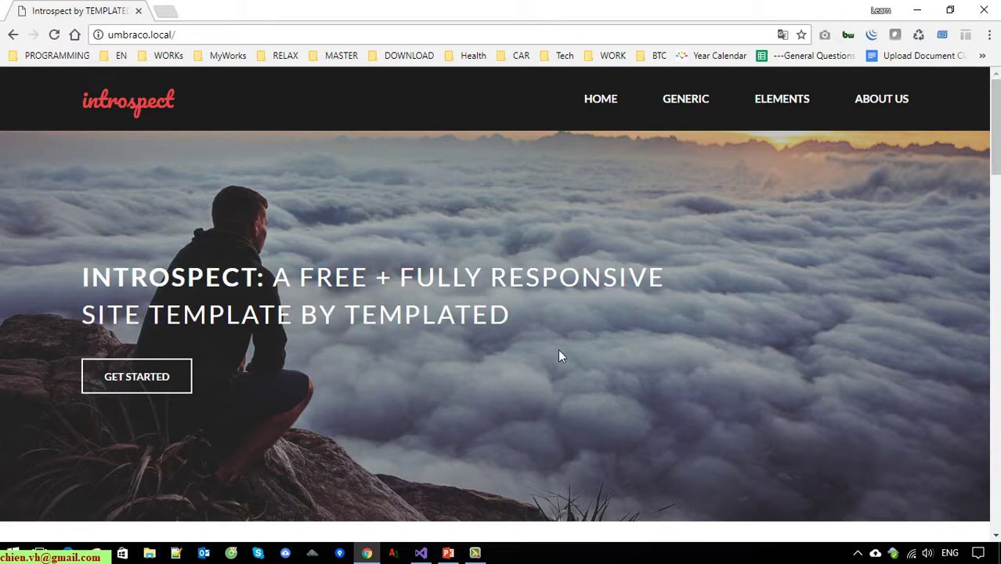
pyautogui.moveTo(230, 42); pyautogui.dragTo(115, 36)
pyautogui.rightClick(118, 33)
pyautogui.click(162, 90)
pyautogui.click(166, 11)
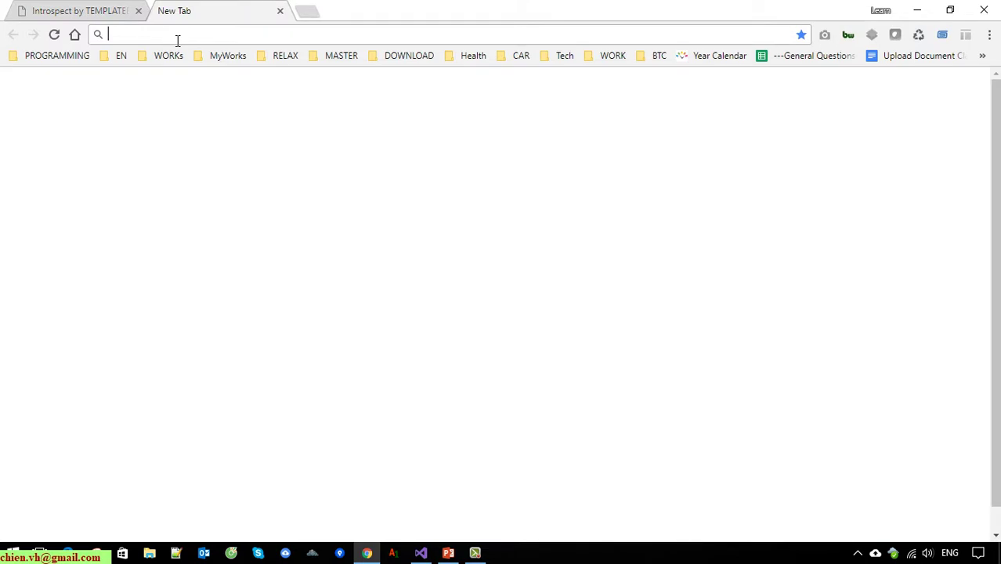
# Load the Umbraco back office at umbraco.local/umbraco and expand Settings' Templates and Document Types
pyautogui.rightClick(176, 36)
pyautogui.click(218, 113)
pyautogui.write('umbraco.local/u')
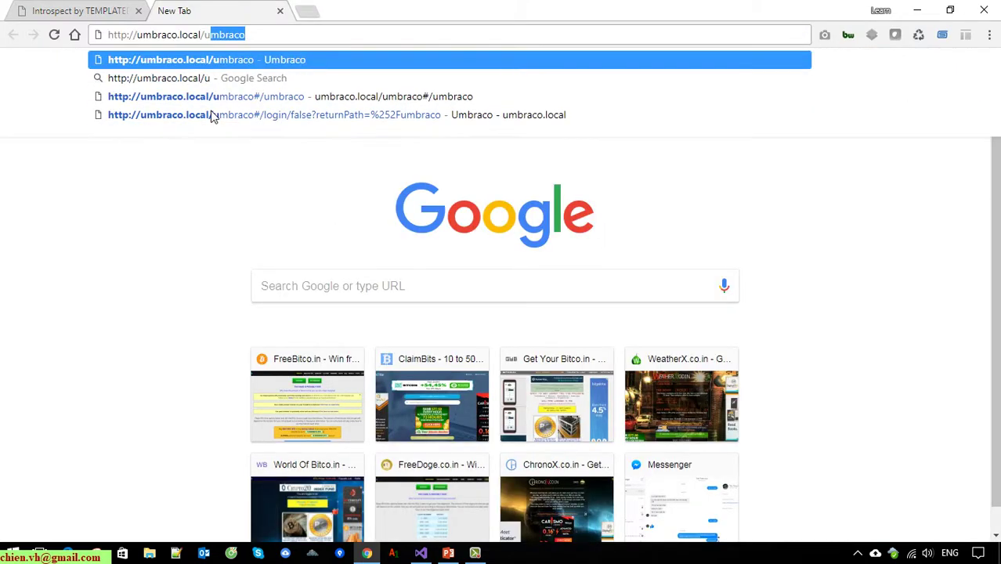
pyautogui.press('Return')
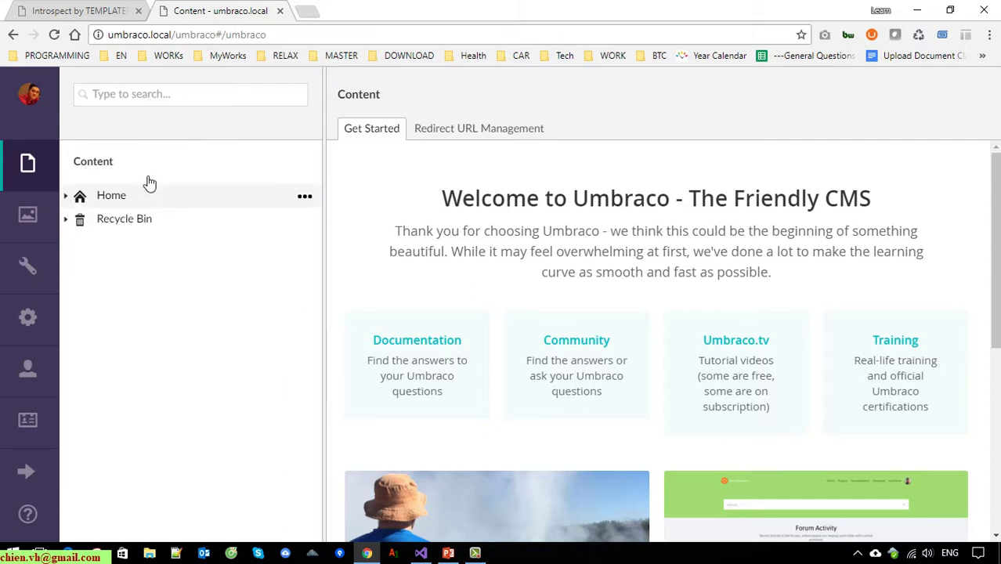
pyautogui.click(30, 287)
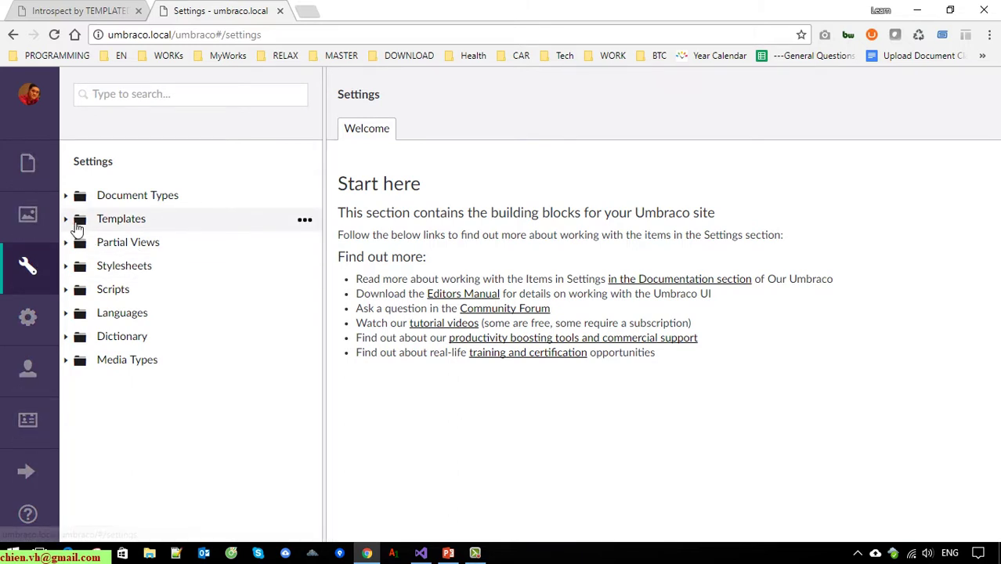
pyautogui.click(69, 219)
pyautogui.click(81, 244)
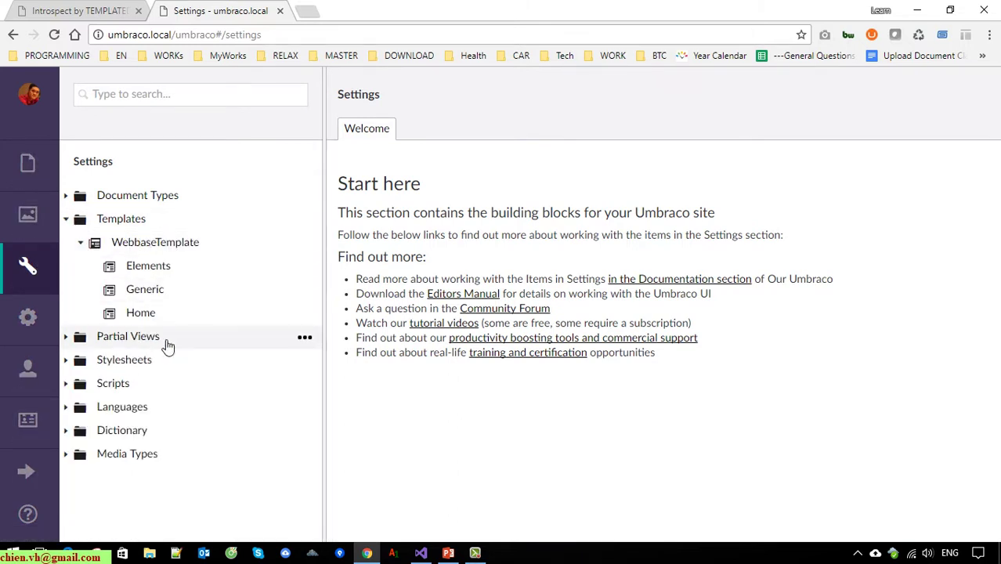
pyautogui.click(67, 195)
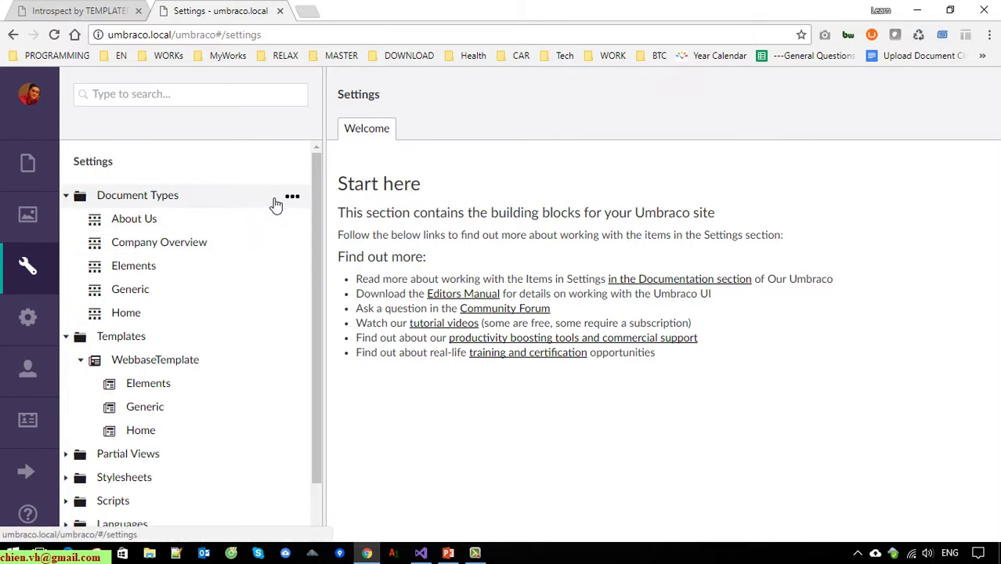
# Create a folder named 'Custom Types' under Document Types
pyautogui.click(292, 199)
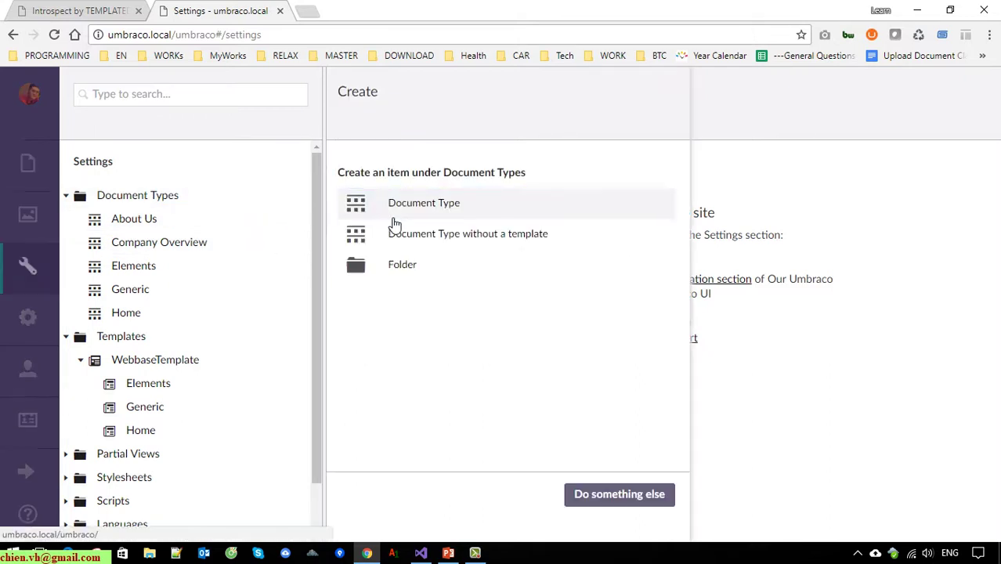
pyautogui.click(399, 265)
pyautogui.write('Cust')
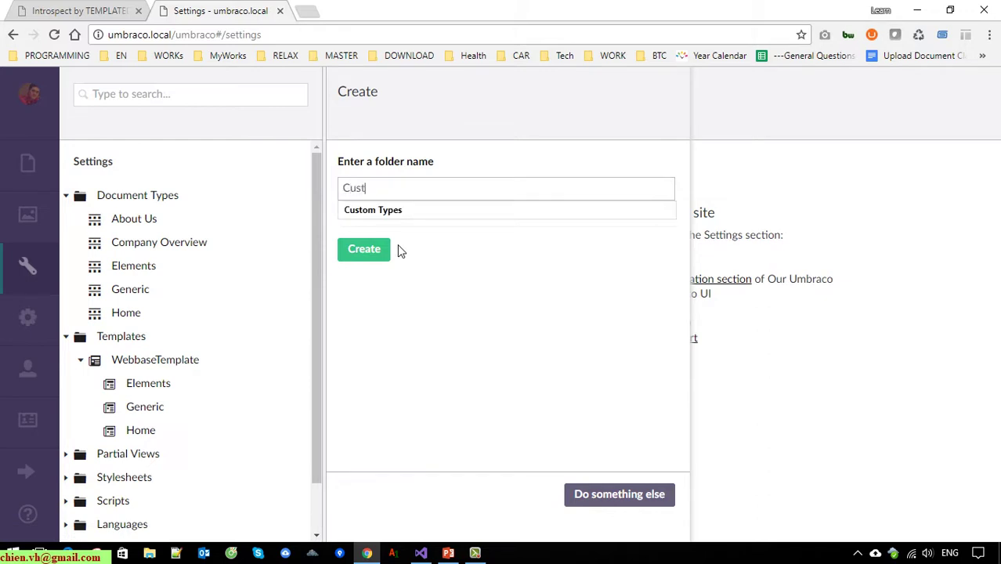
pyautogui.click(413, 209)
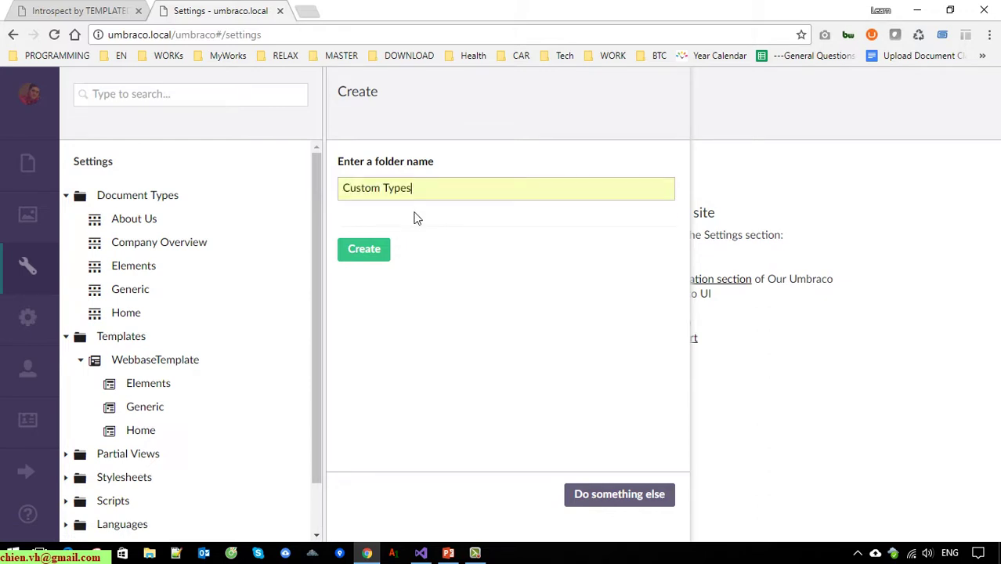
pyautogui.click(364, 249)
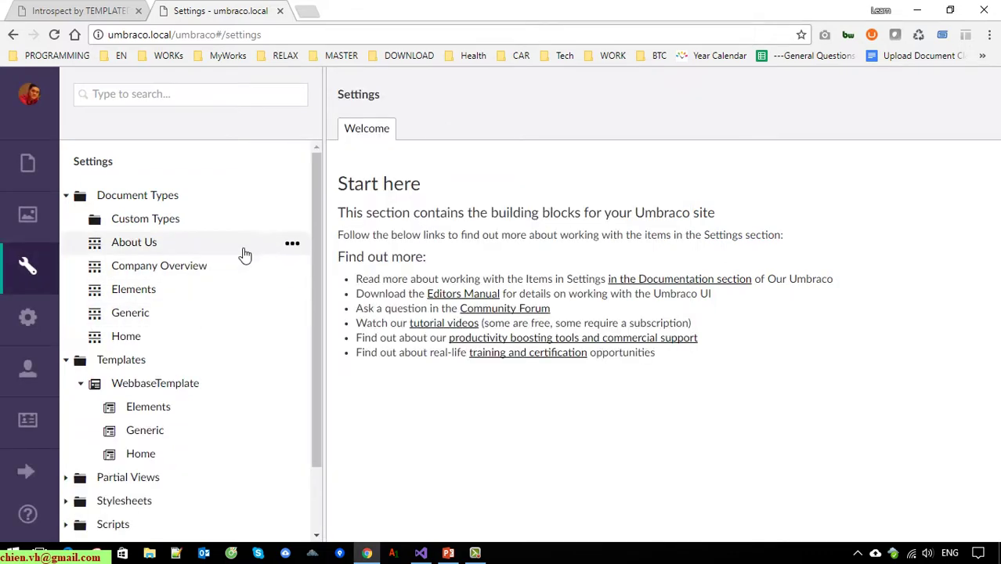
# Glance at the site tab, then start creating an item inside Custom Types
pyautogui.hotkey('ctrl', 'shift', 'Tab')
pyautogui.moveTo(83, 271); pyautogui.dragTo(593, 336)
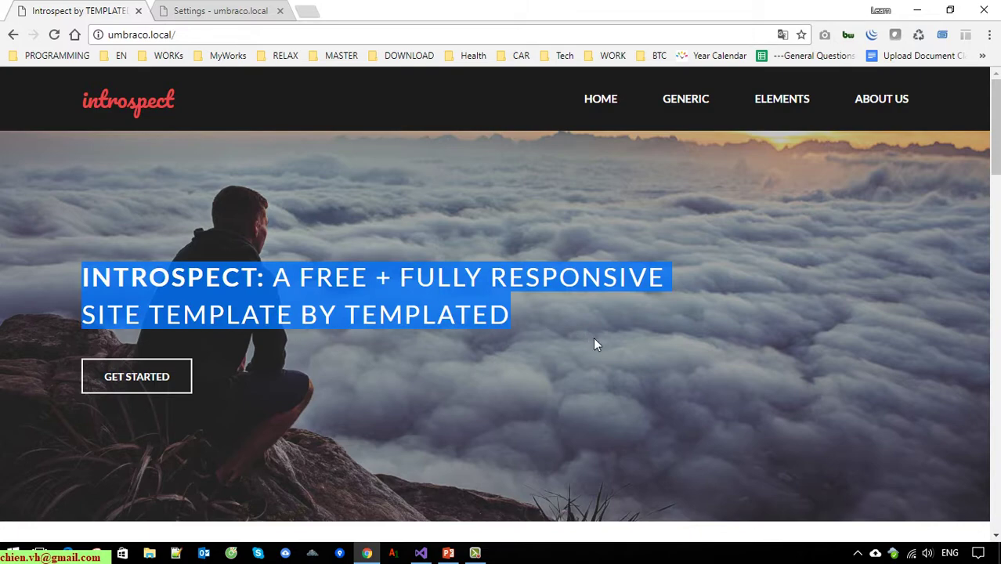
pyautogui.click(223, 10)
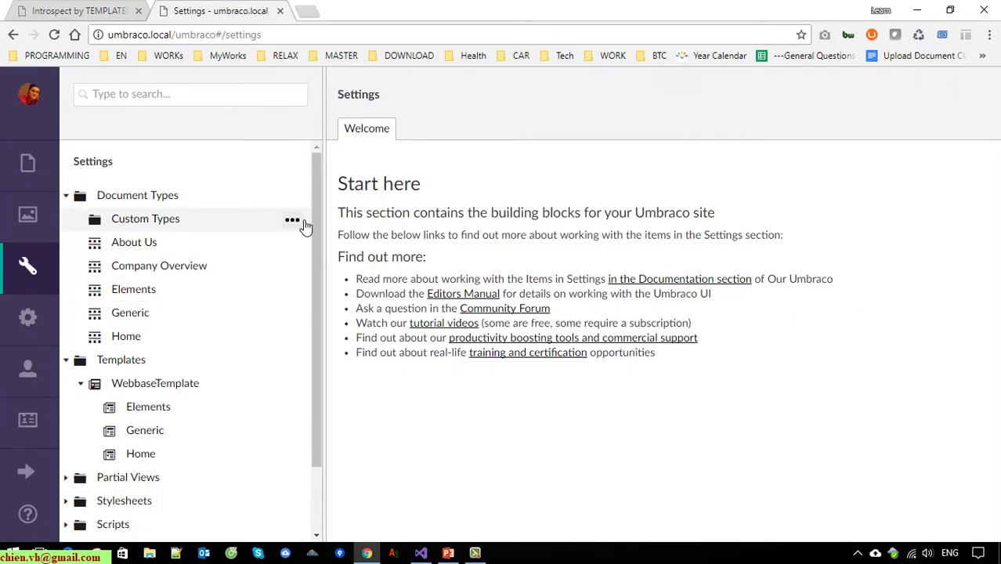
pyautogui.click(295, 220)
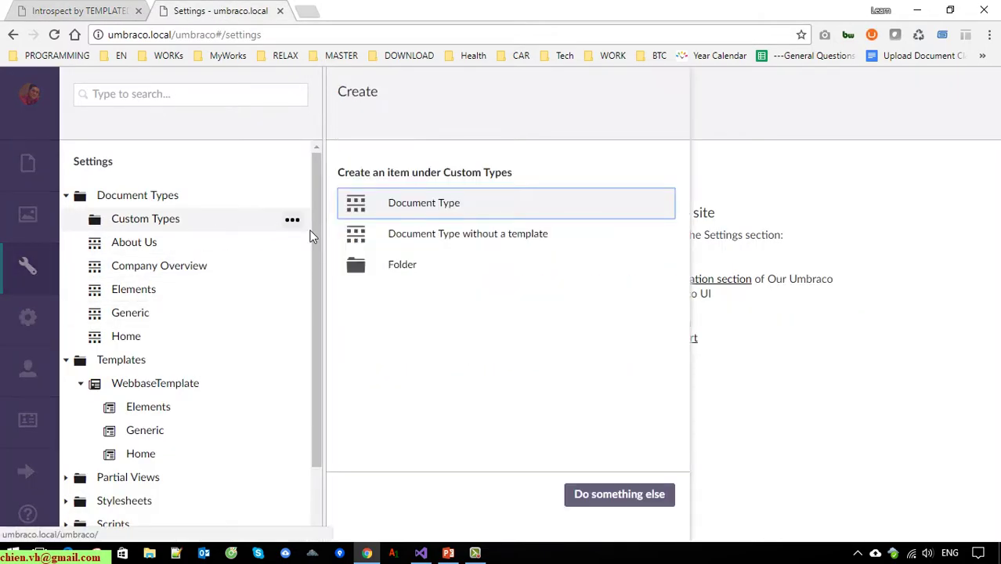
# Create a document type without a template named 'Introduction Control'
pyautogui.click(526, 238)
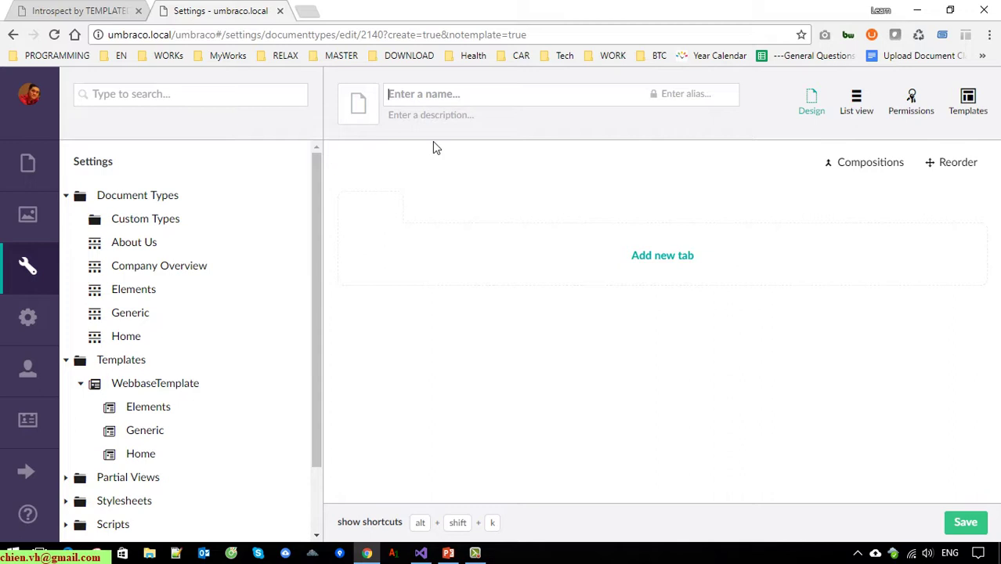
pyautogui.write('Introduction Control')
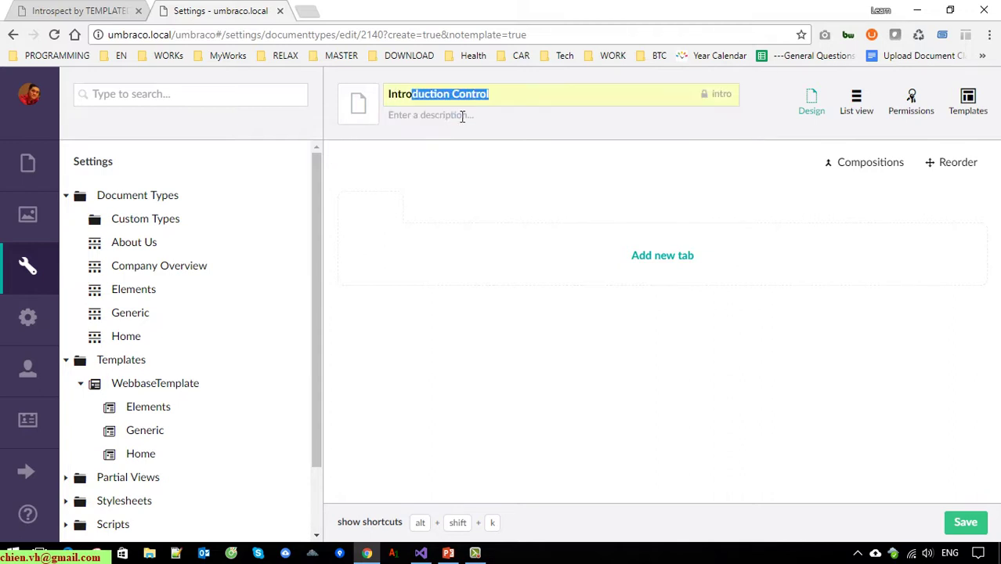
pyautogui.click(462, 115)
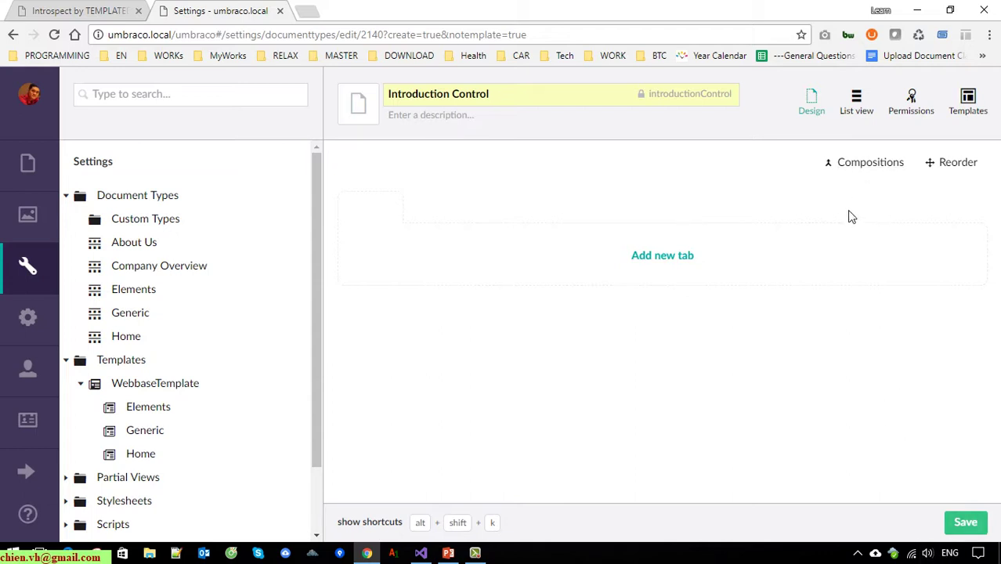
# Skip compositions, add a tab named 'Content', and add a property to it
pyautogui.click(873, 163)
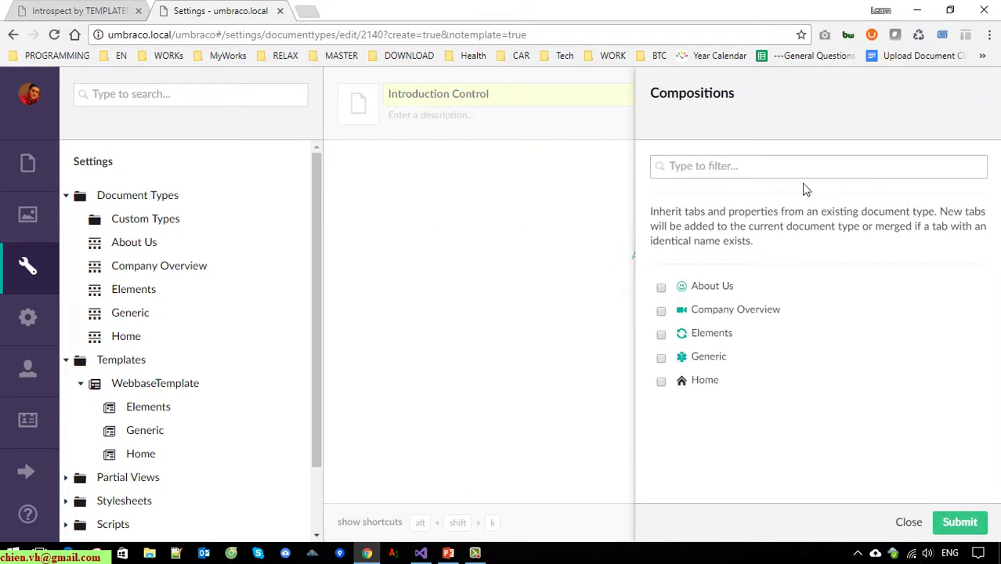
pyautogui.click(908, 522)
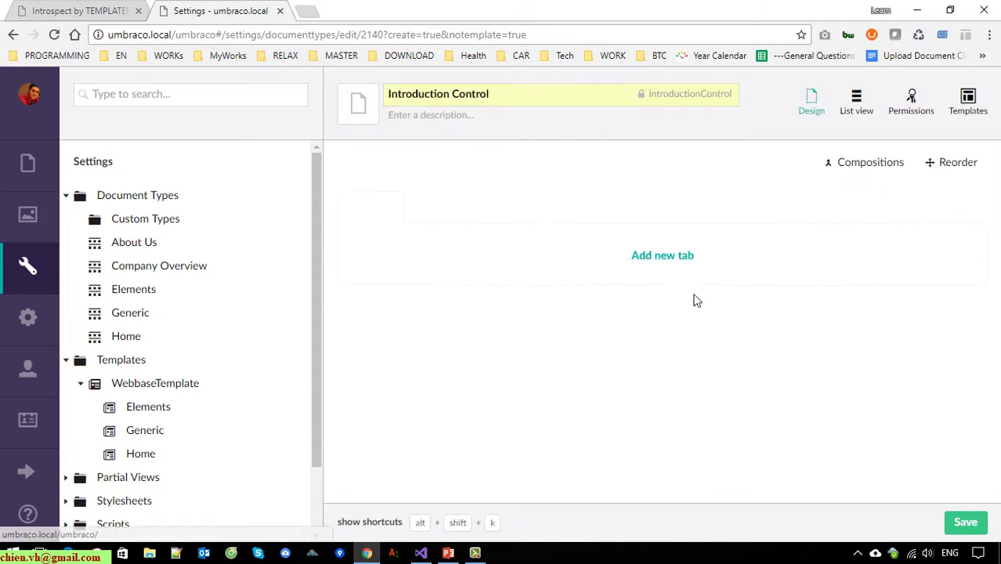
pyautogui.click(683, 259)
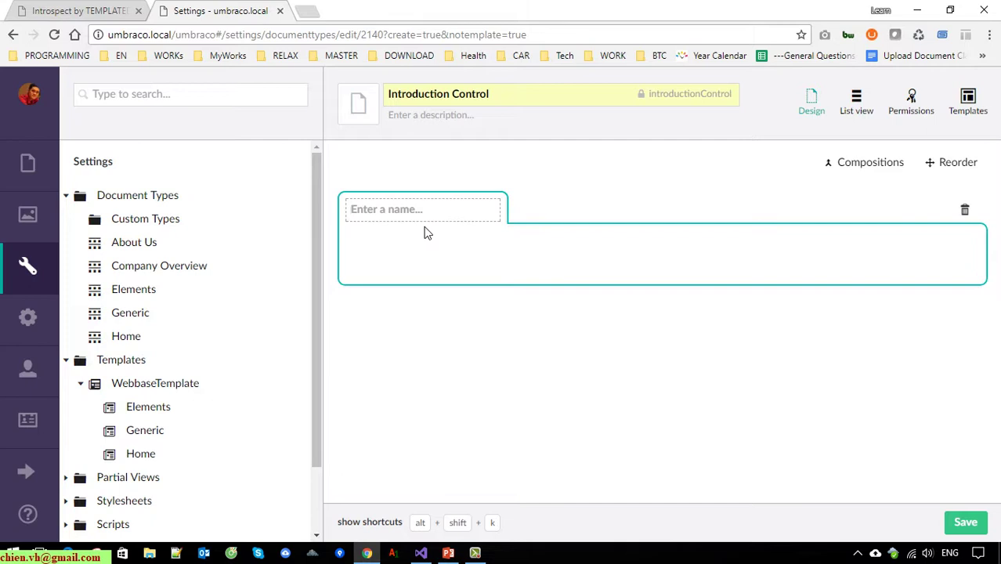
pyautogui.write('Content')
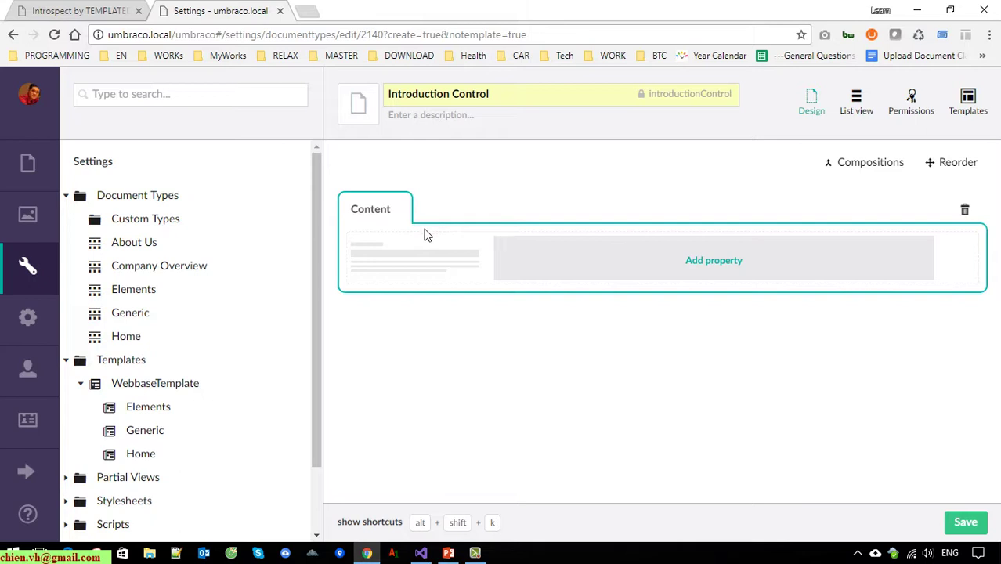
pyautogui.click(726, 264)
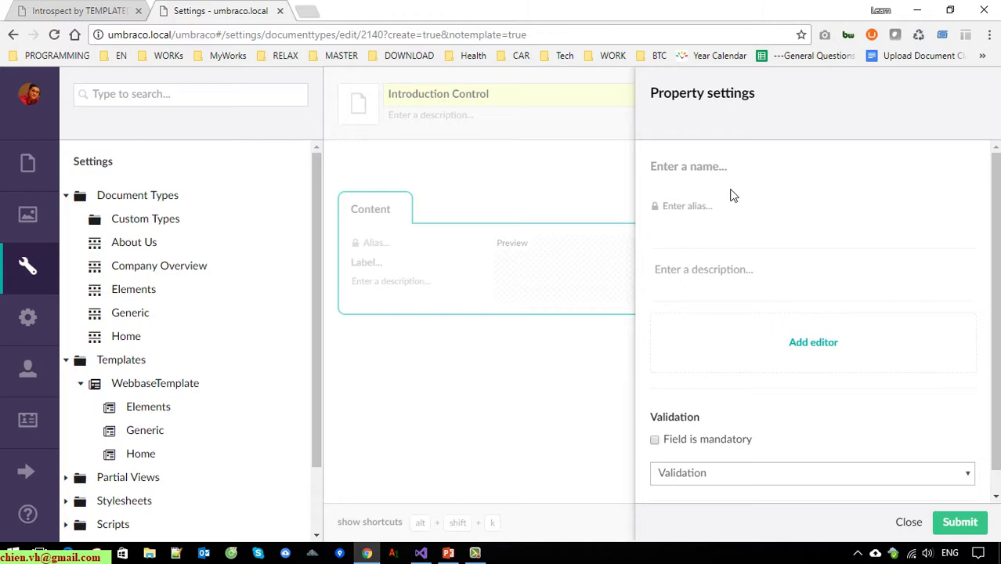
# Enter 'Introduction' as the property name and 'Enter your introduction text' as its description
pyautogui.write('Inrtrocu')
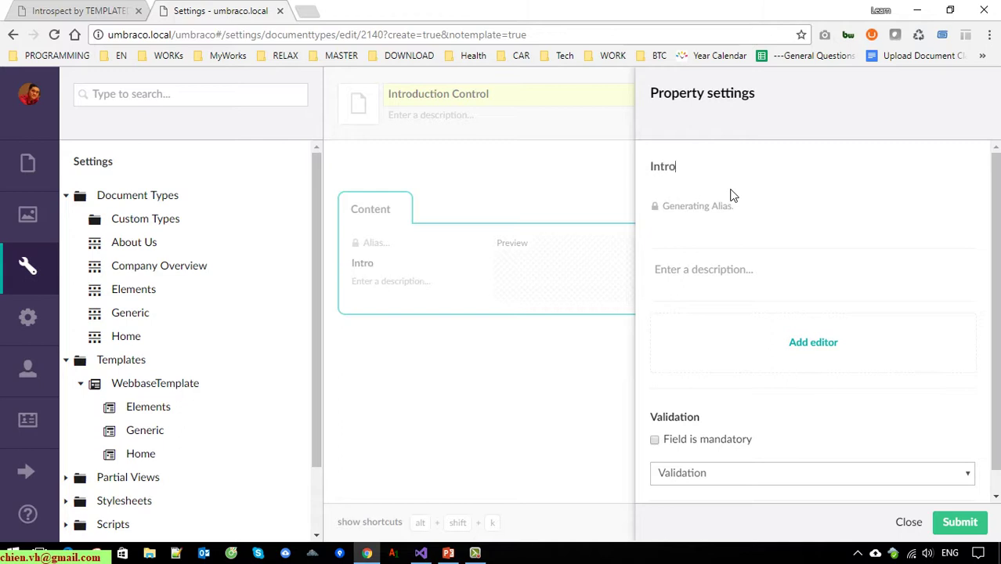
pyautogui.press('BackSpace')
pyautogui.press('BackSpace')
pyautogui.write('duction')
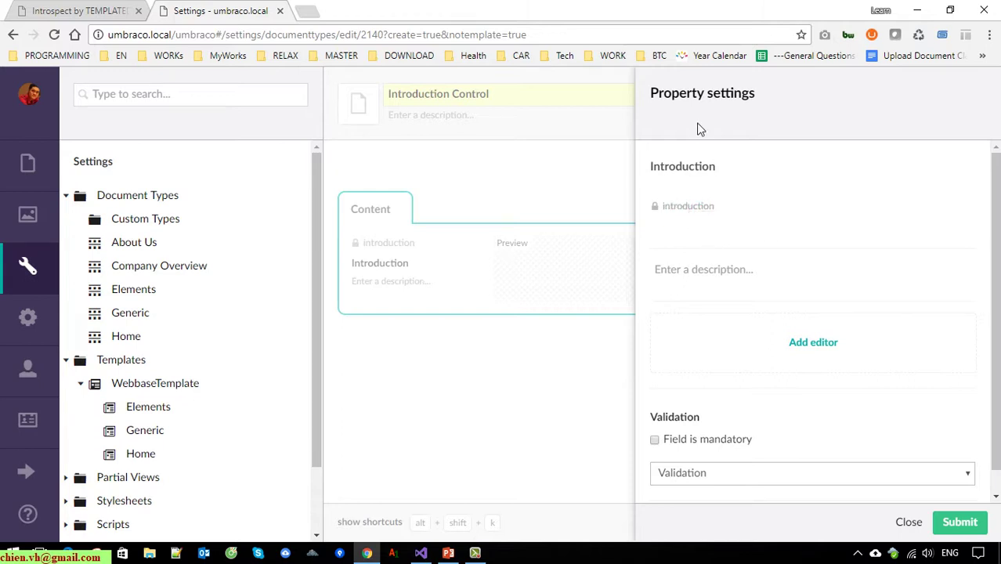
pyautogui.click(726, 282)
pyautogui.write('ENter y')
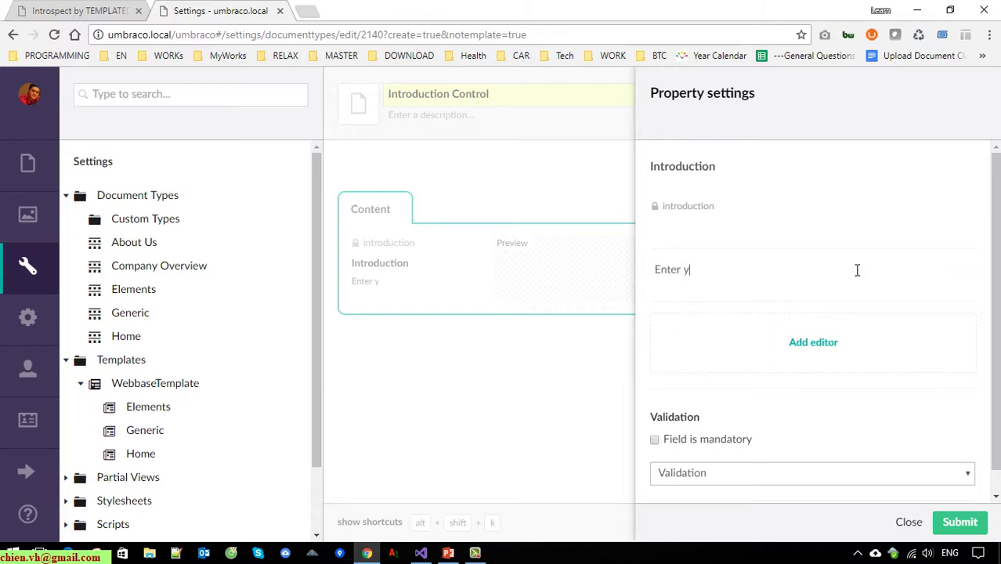
pyautogui.write('your introduction ')
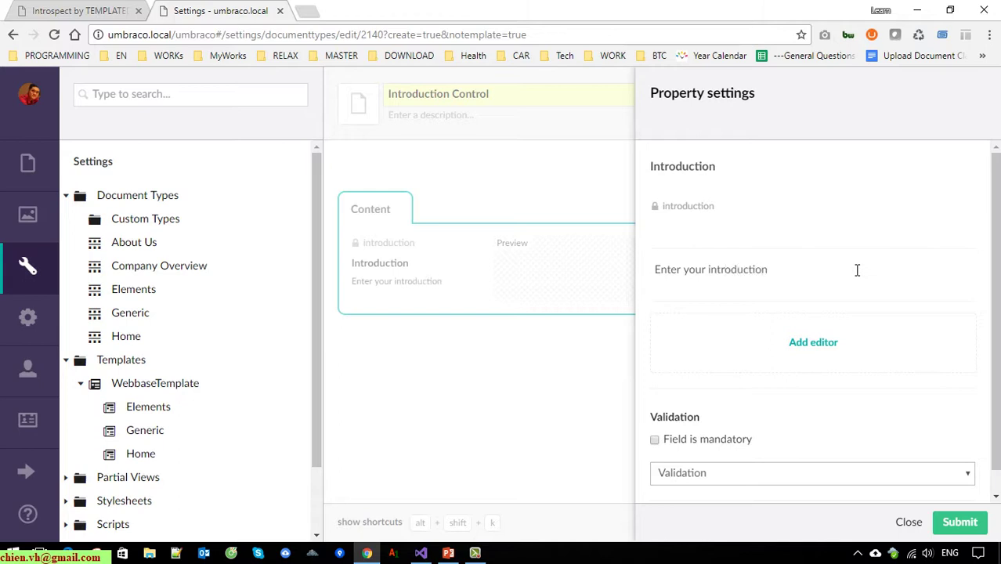
pyautogui.write('text')
pyautogui.scroll(-1, 892, 313)
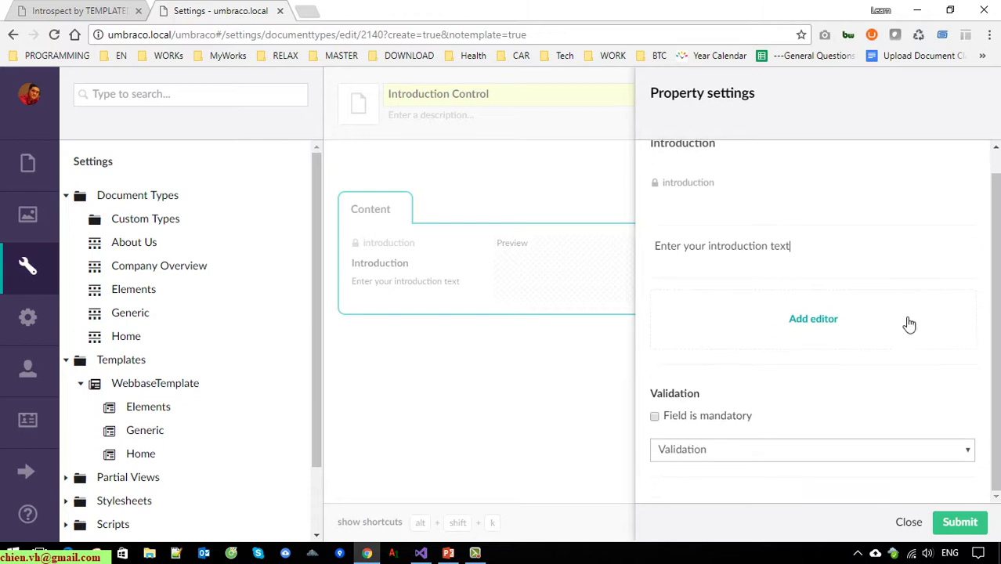
# Open the Select editor list for Introduction and scroll to the rich content editors
pyautogui.click(822, 326)
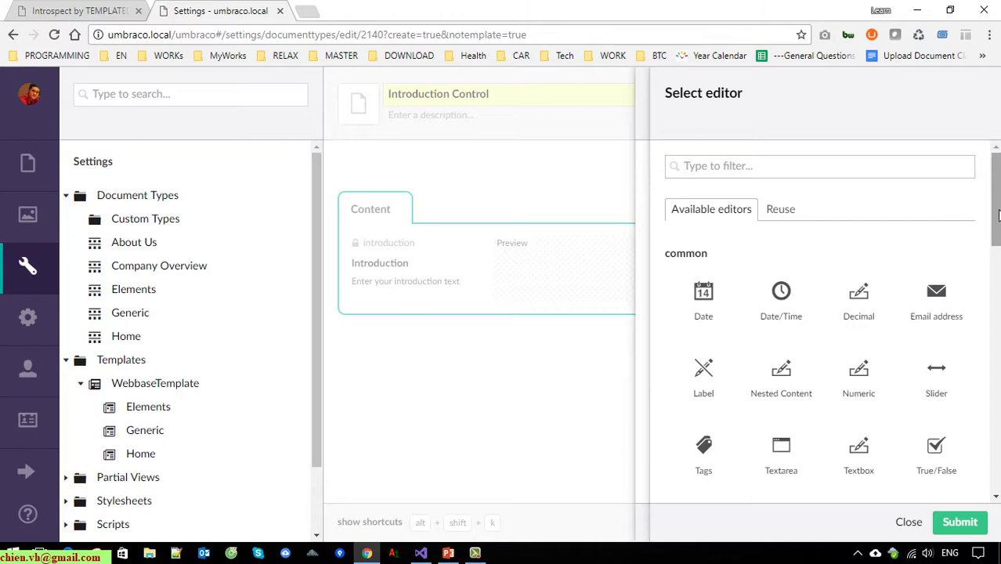
pyautogui.moveTo(996, 245); pyautogui.dragTo(997, 261)
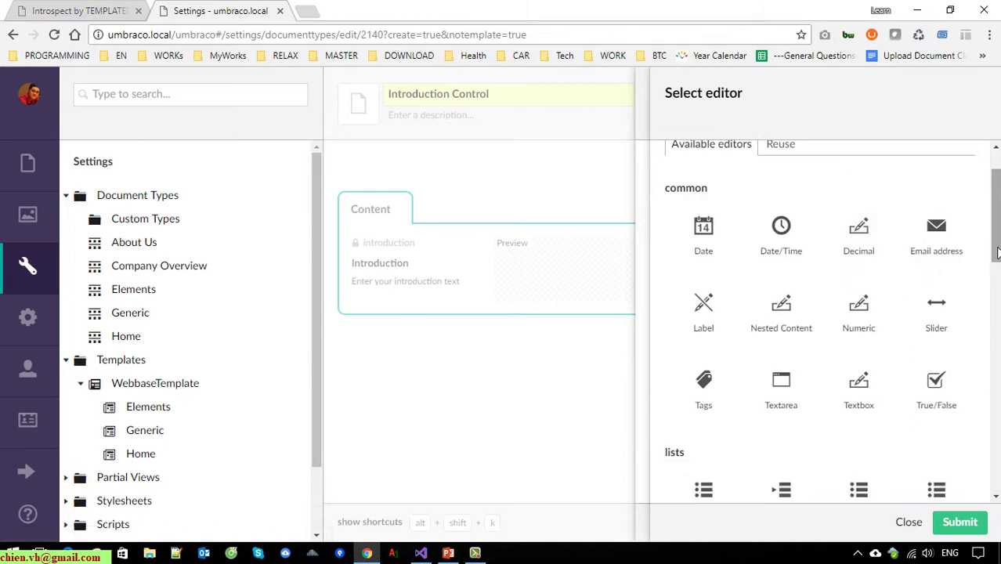
pyautogui.click(86, 10)
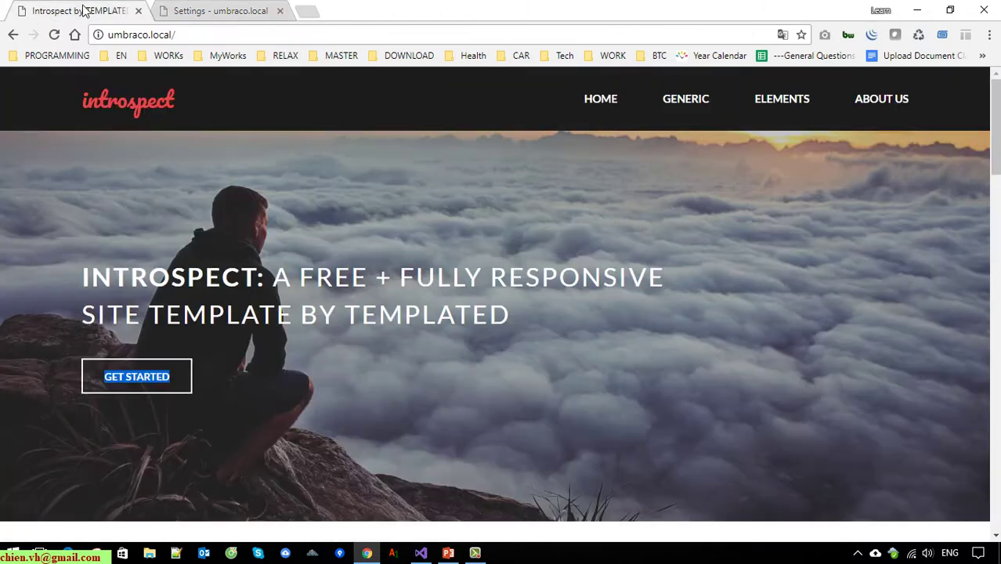
pyautogui.moveTo(62, 270); pyautogui.dragTo(521, 321)
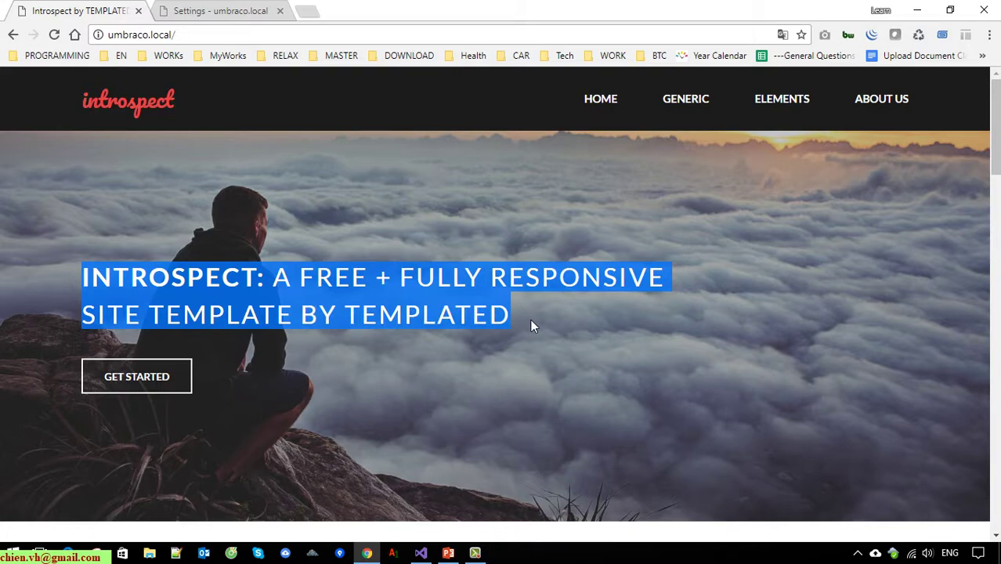
pyautogui.click(226, 11)
pyautogui.moveTo(996, 217); pyautogui.dragTo(996, 444)
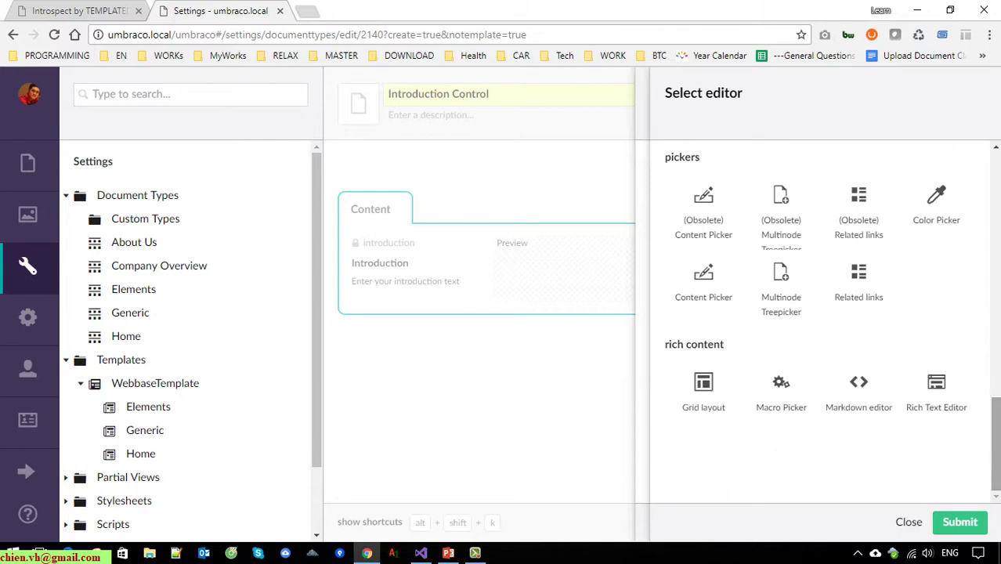
# Choose the Rich Text Editor, review its toolbar and 500-pixel height settings, and submit
pyautogui.click(936, 384)
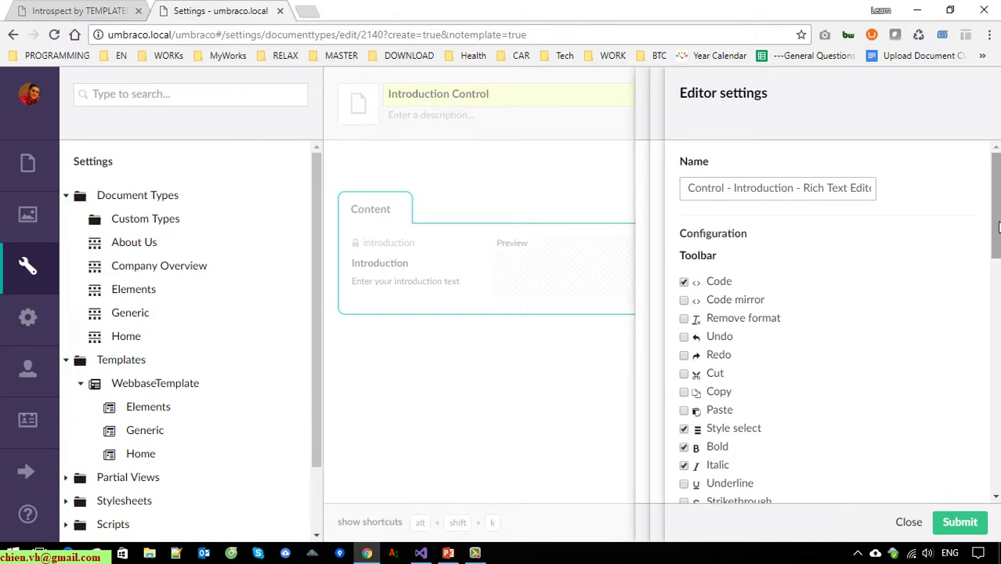
pyautogui.moveTo(997, 228)
pyautogui.mouseDown()
pyautogui.moveTo(998, 282)
pyautogui.moveTo(997, 233)
pyautogui.mouseUp()
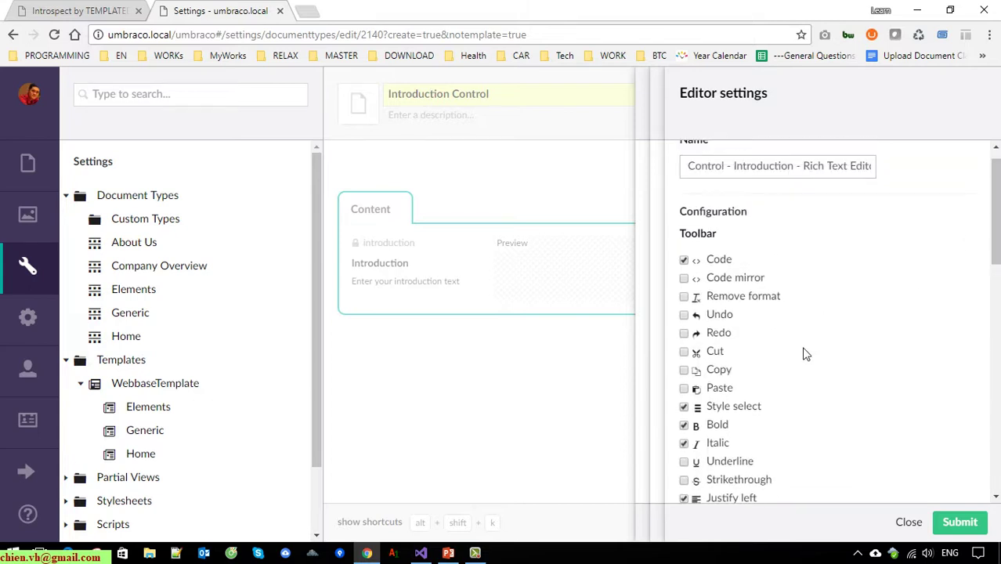
pyautogui.scroll(-1, 783, 345)
pyautogui.scroll(1, 716, 270)
pyautogui.moveTo(994, 238)
pyautogui.mouseDown()
pyautogui.moveTo(994, 474)
pyautogui.moveTo(995, 235)
pyautogui.mouseUp()
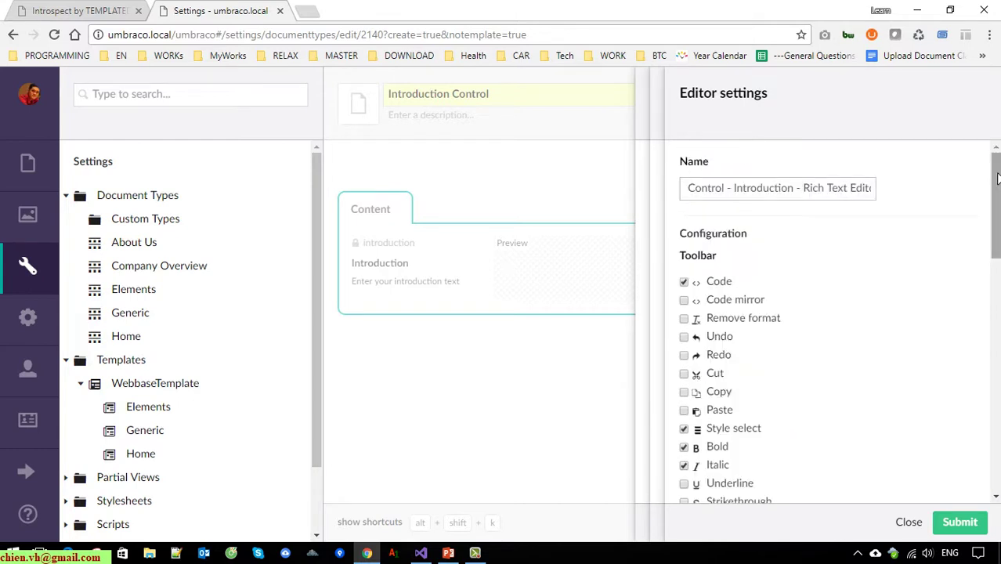
pyautogui.click(965, 529)
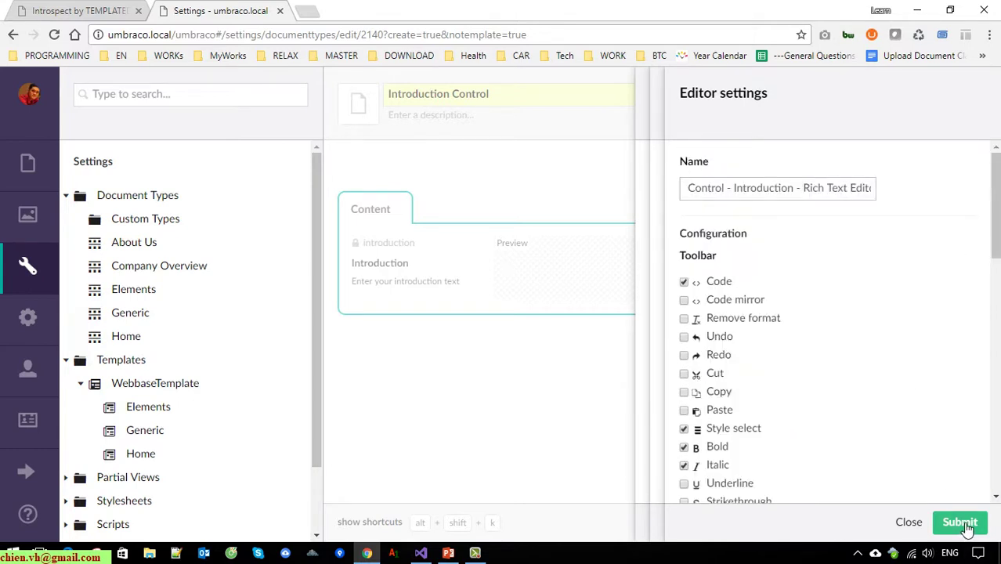